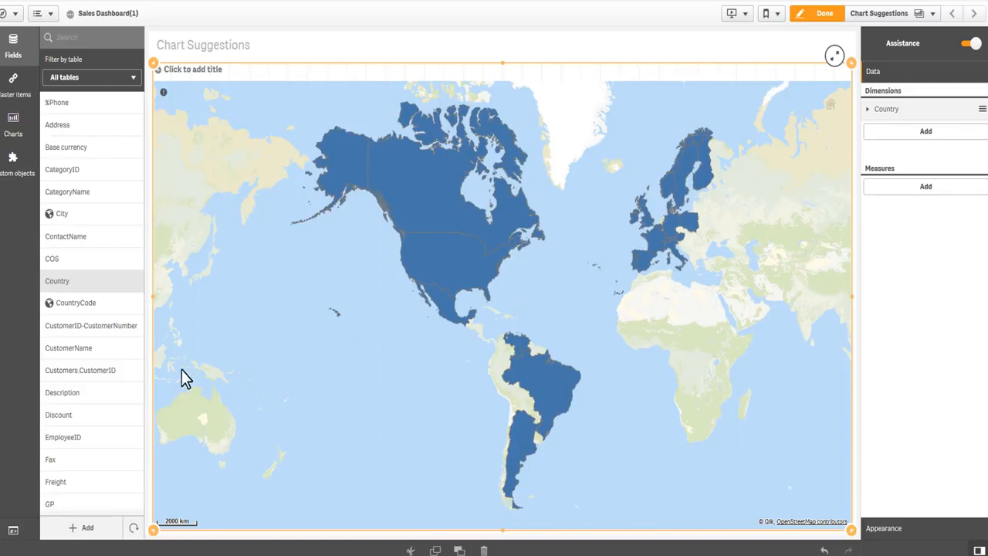
- Add the Sales field to the Country map as a measure, and place the ProductName field on it as well
{"action": "scroll", "coordinate": [119, 405], "scroll_direction": "down", "scroll_amount": 5}
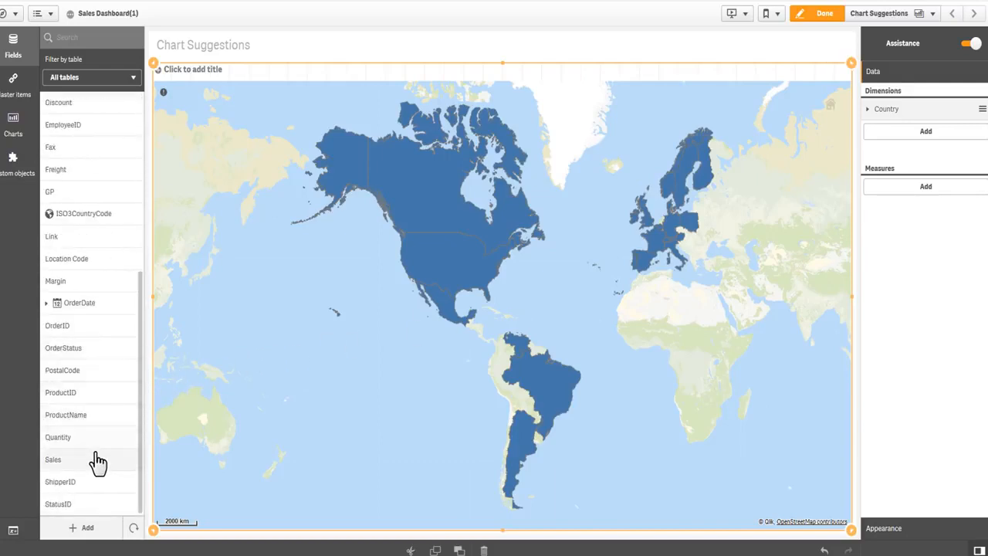
{"action": "left_click_drag", "start_coordinate": [98, 462], "coordinate": [532, 330]}
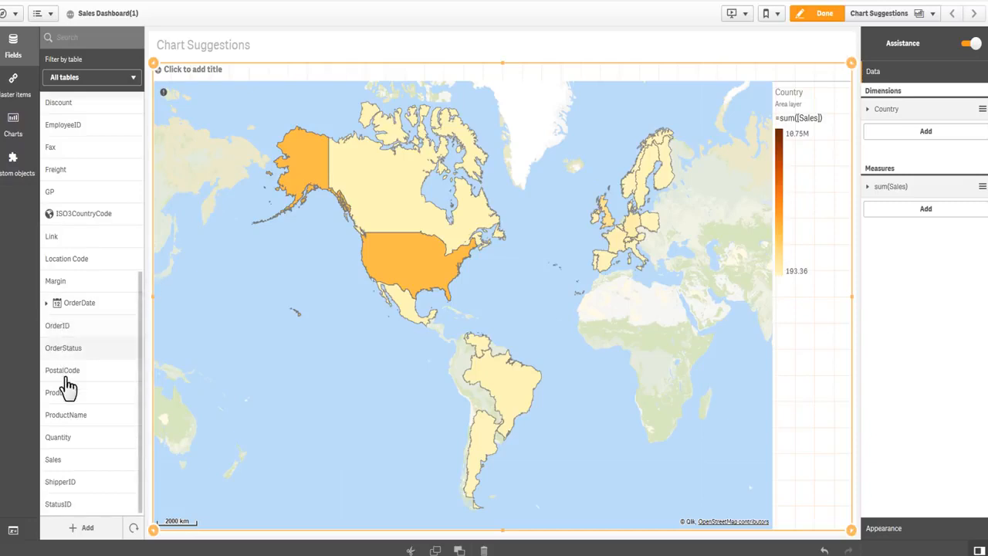
{"action": "left_click_drag", "start_coordinate": [66, 417], "coordinate": [453, 343]}
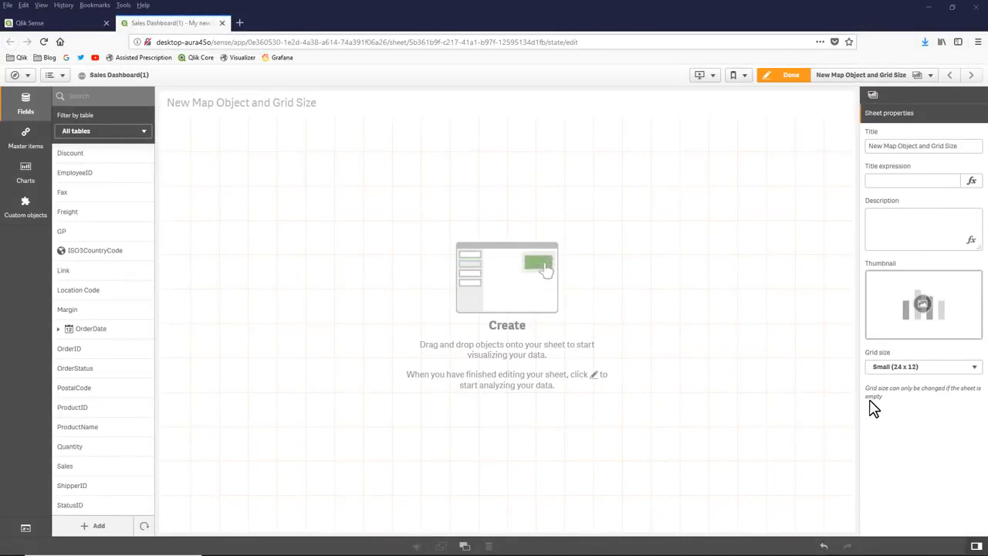
- Set the empty sheet's grid size to Medium (30 x 15)
{"action": "left_click", "coordinate": [911, 368]}
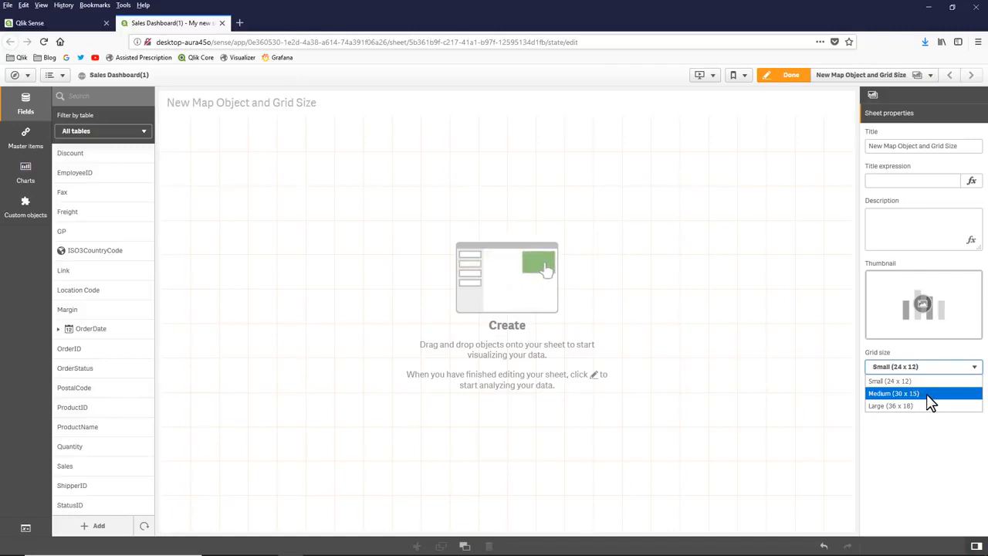
{"action": "left_click", "coordinate": [929, 397]}
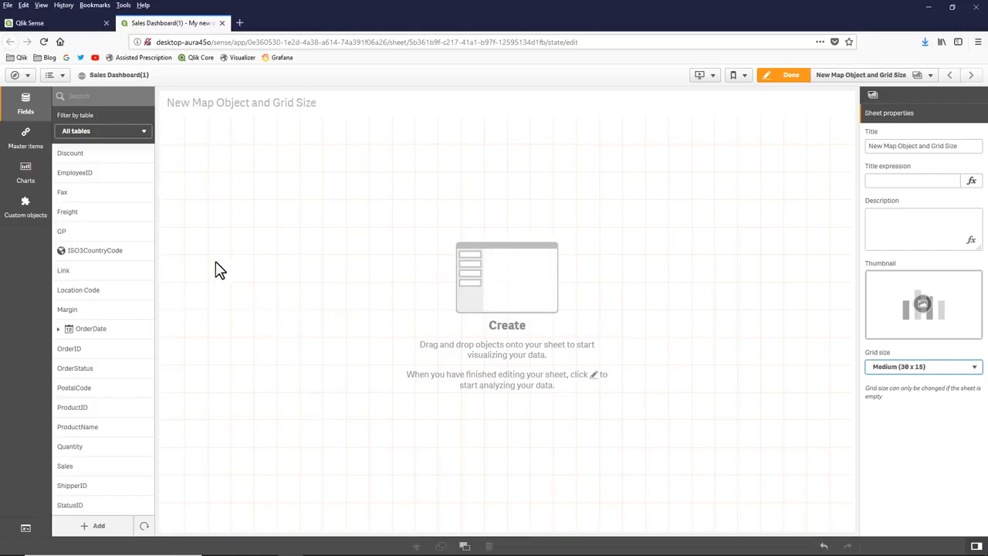
- Place a map chart on the empty sheet and look through its map settings and appearance options
{"action": "left_click", "coordinate": [27, 176]}
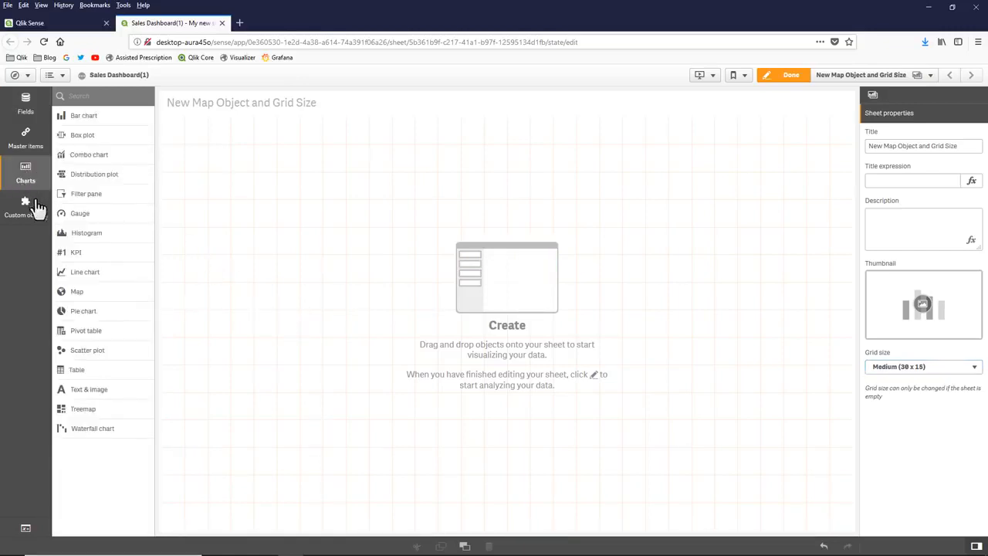
{"action": "left_click_drag", "start_coordinate": [121, 300], "coordinate": [455, 300]}
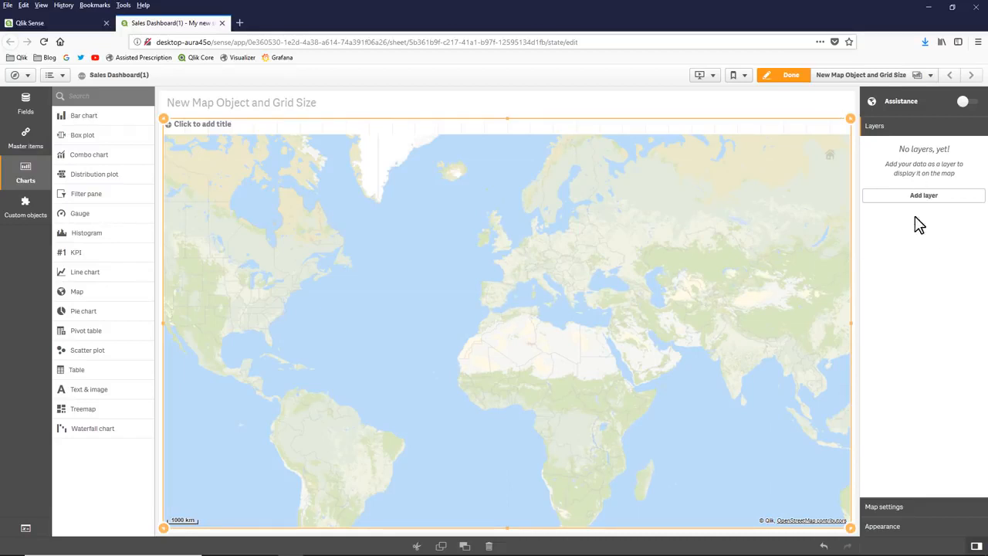
{"action": "left_click", "coordinate": [901, 508]}
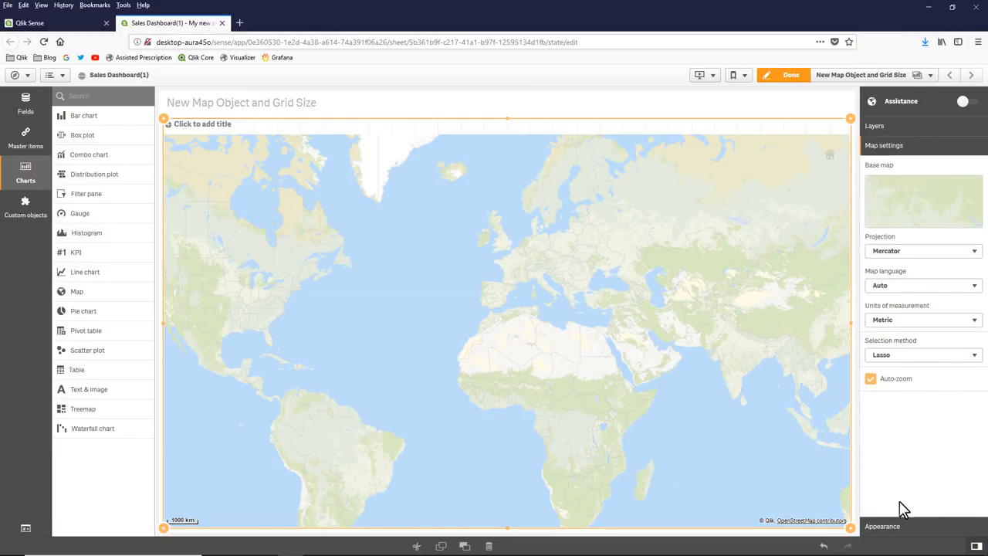
{"action": "left_click", "coordinate": [899, 527]}
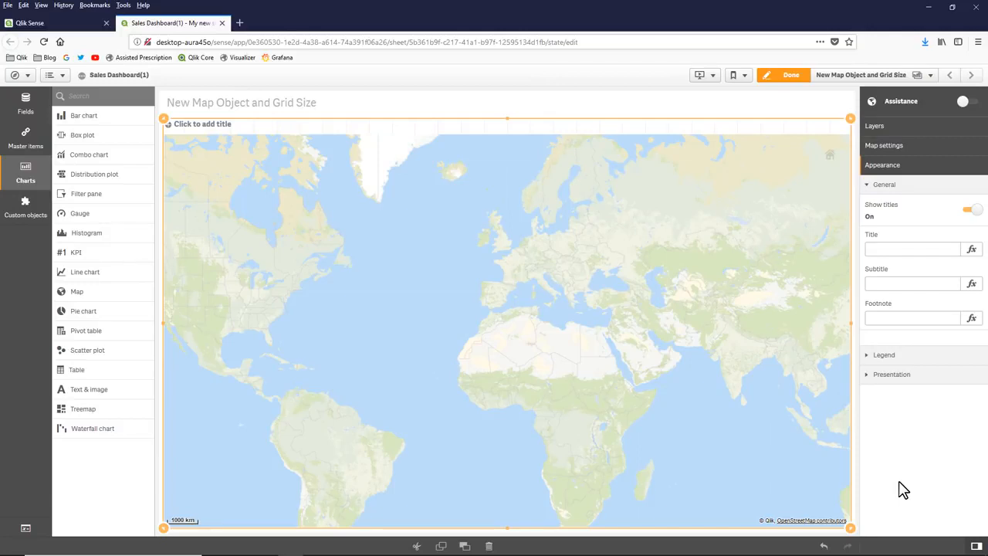
- Add an area layer to the map with Country as its dimension
{"action": "left_click", "coordinate": [887, 128]}
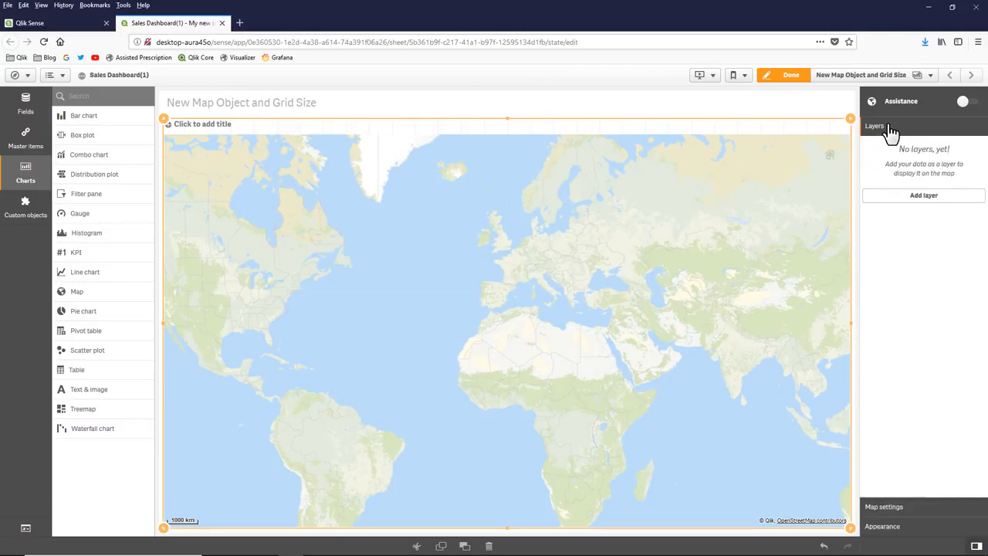
{"action": "left_click", "coordinate": [919, 198]}
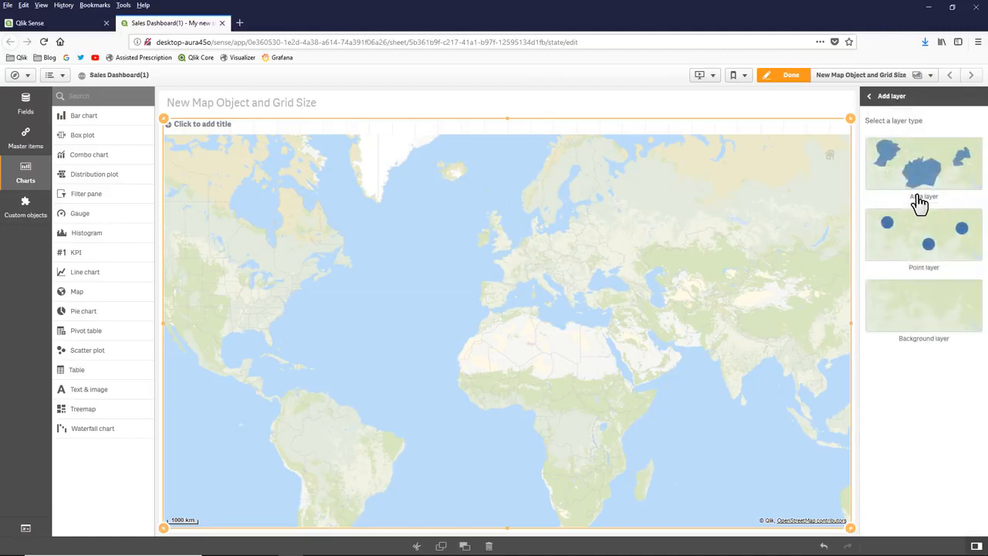
{"action": "left_click", "coordinate": [919, 199]}
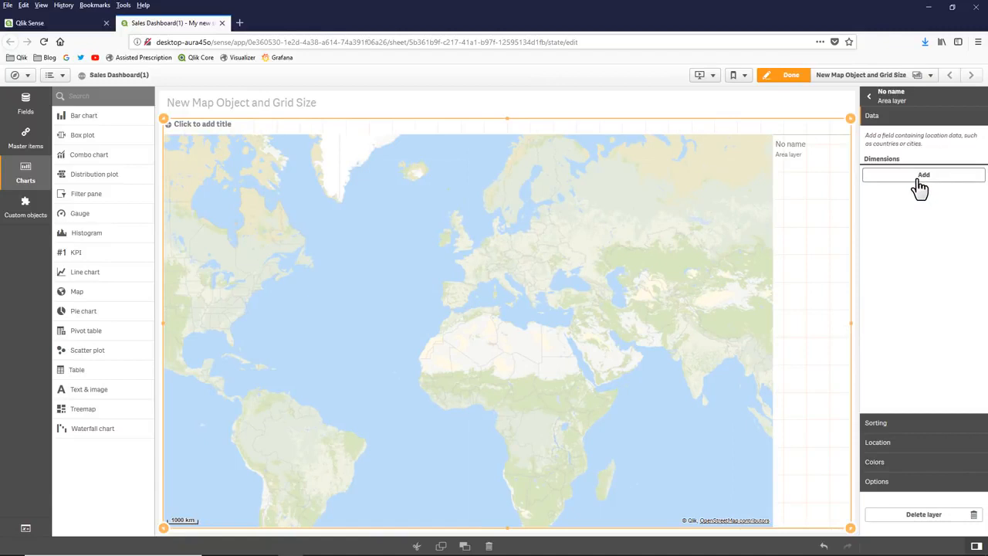
{"action": "left_click", "coordinate": [919, 184]}
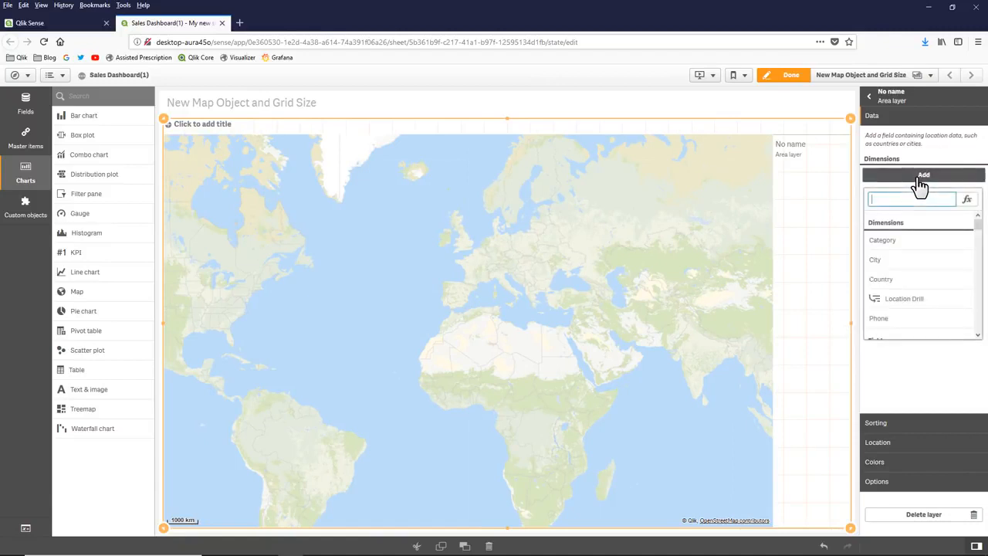
{"action": "left_click", "coordinate": [913, 281]}
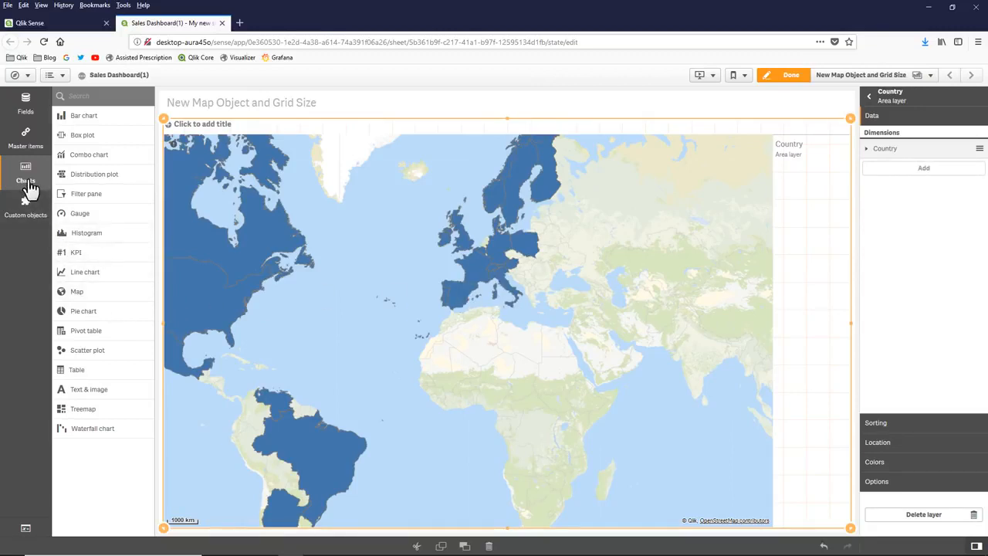
- Color the Country area layer by Sum(Sales), using the Sales field
{"action": "left_click", "coordinate": [25, 123]}
{"action": "scroll", "coordinate": [93, 324], "scroll_direction": "down", "scroll_amount": 5}
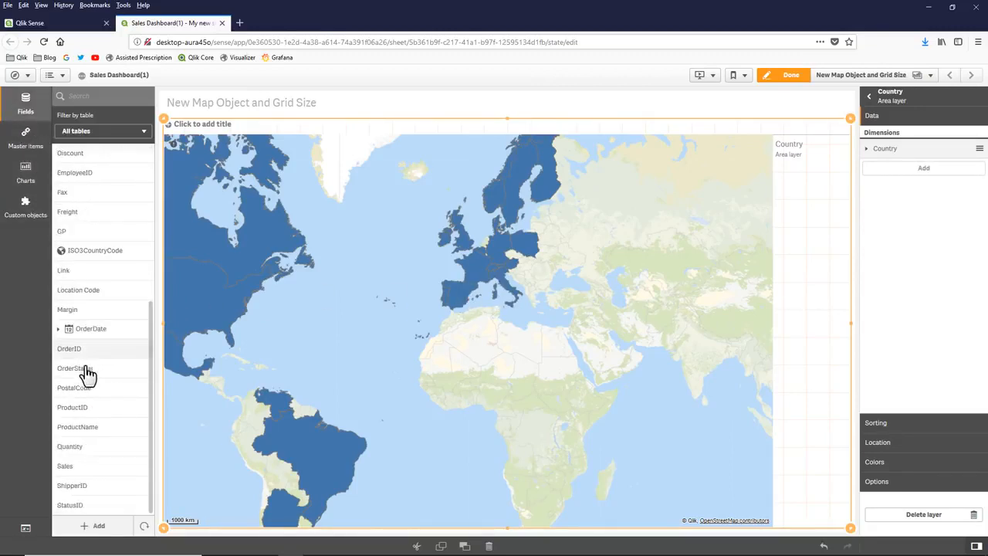
{"action": "left_click_drag", "start_coordinate": [83, 465], "coordinate": [414, 371]}
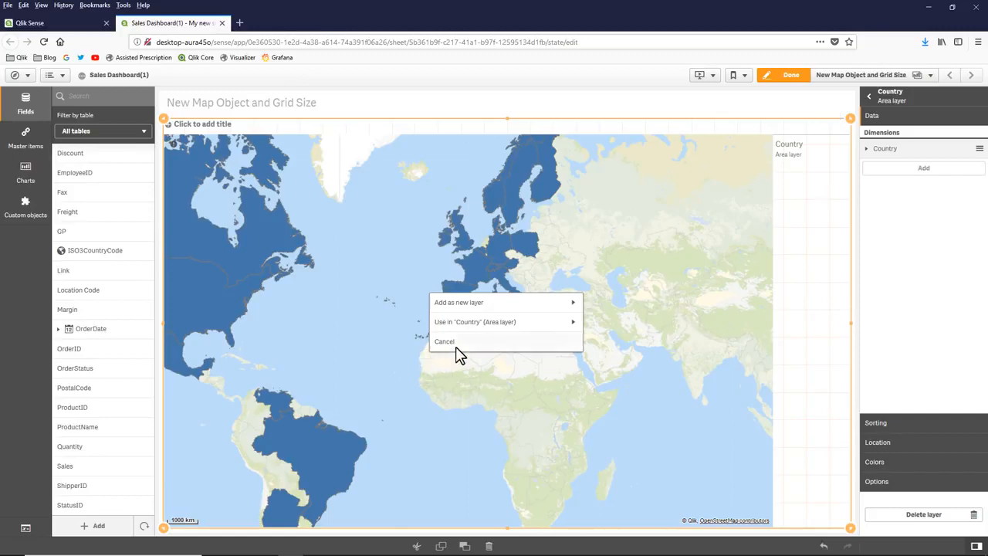
{"action": "left_click", "coordinate": [526, 323]}
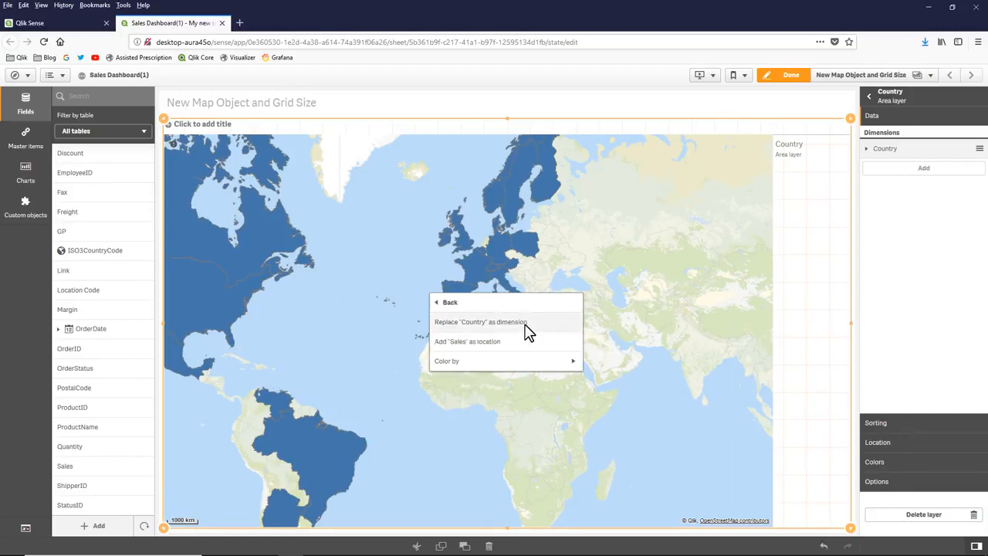
{"action": "left_click", "coordinate": [535, 361]}
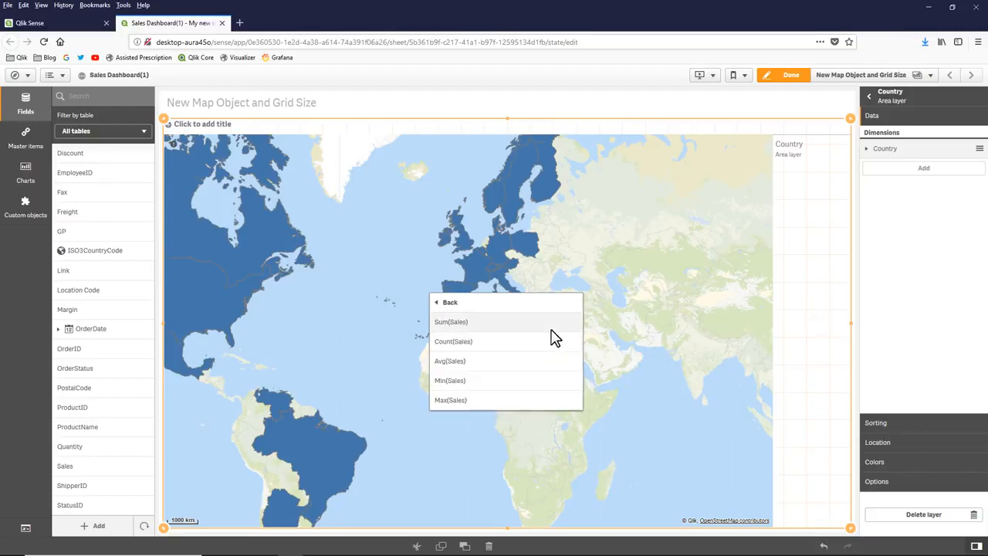
{"action": "left_click", "coordinate": [550, 323]}
{"action": "left_click_drag", "start_coordinate": [374, 328], "coordinate": [399, 331]}
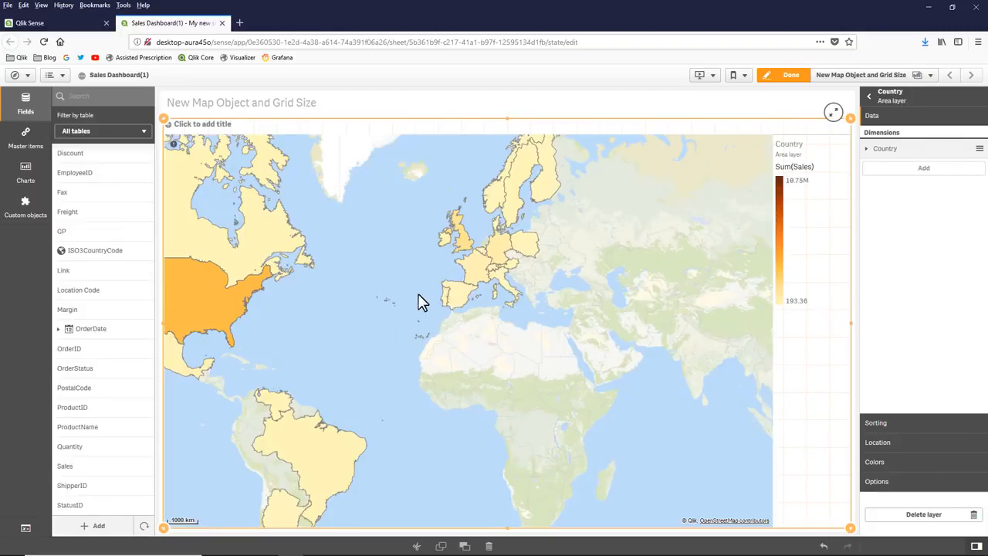
- Add a point layer to the map with City as its dimension
{"action": "left_click_drag", "start_coordinate": [896, 150], "coordinate": [903, 153]}
{"action": "left_click", "coordinate": [895, 104]}
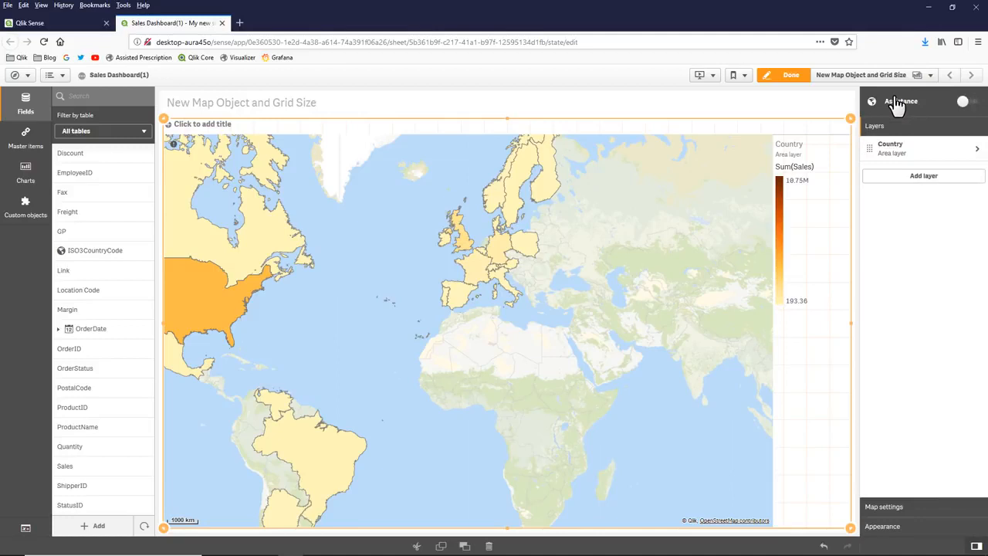
{"action": "left_click", "coordinate": [906, 179]}
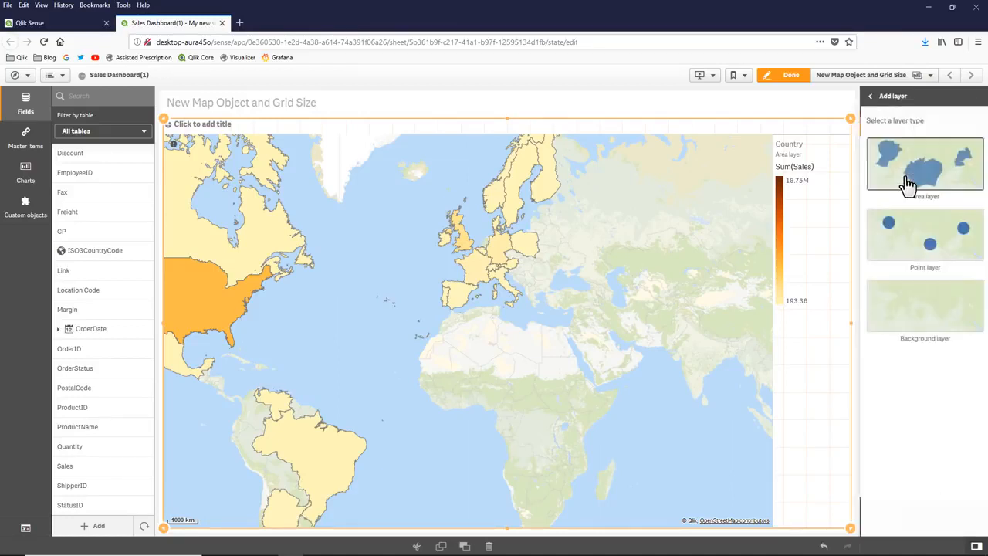
{"action": "left_click", "coordinate": [905, 240]}
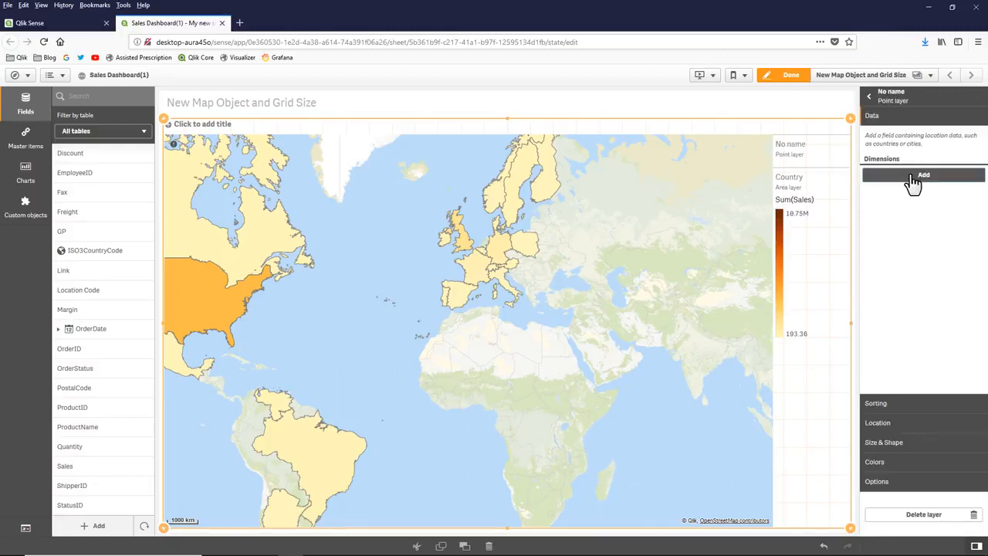
{"action": "left_click", "coordinate": [911, 179]}
{"action": "left_click", "coordinate": [894, 261]}
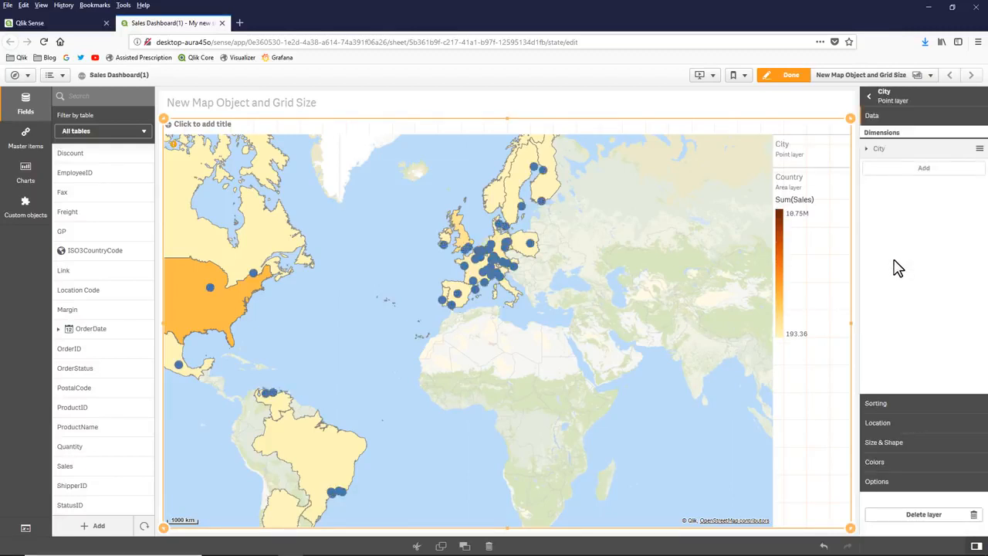
- Delete the map from the sheet
{"action": "right_click", "coordinate": [597, 315]}
{"action": "left_click", "coordinate": [616, 309]}
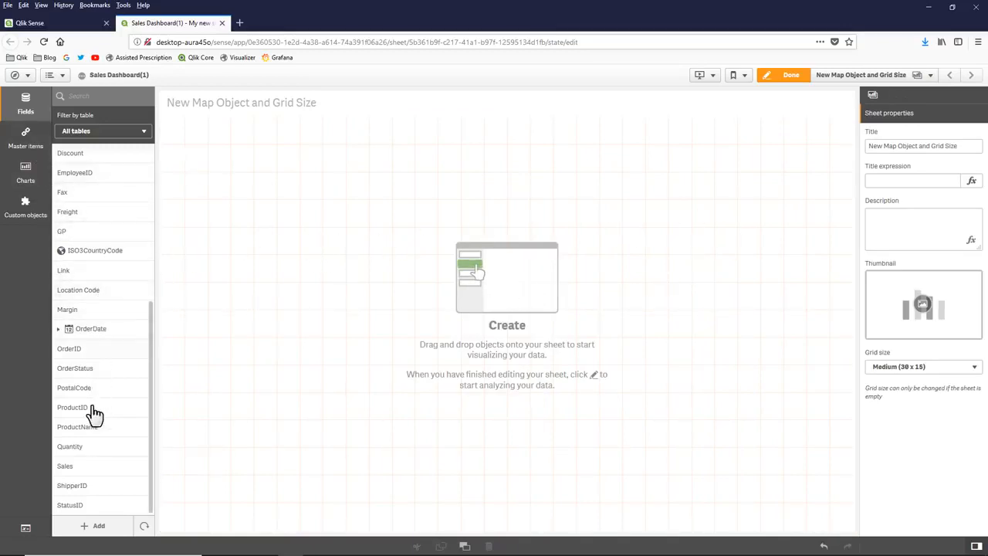
- Generate a map by placing the Country field on the empty sheet, and add the Sales field to it as the measure
{"action": "scroll", "coordinate": [91, 395], "scroll_direction": "up", "scroll_amount": 5}
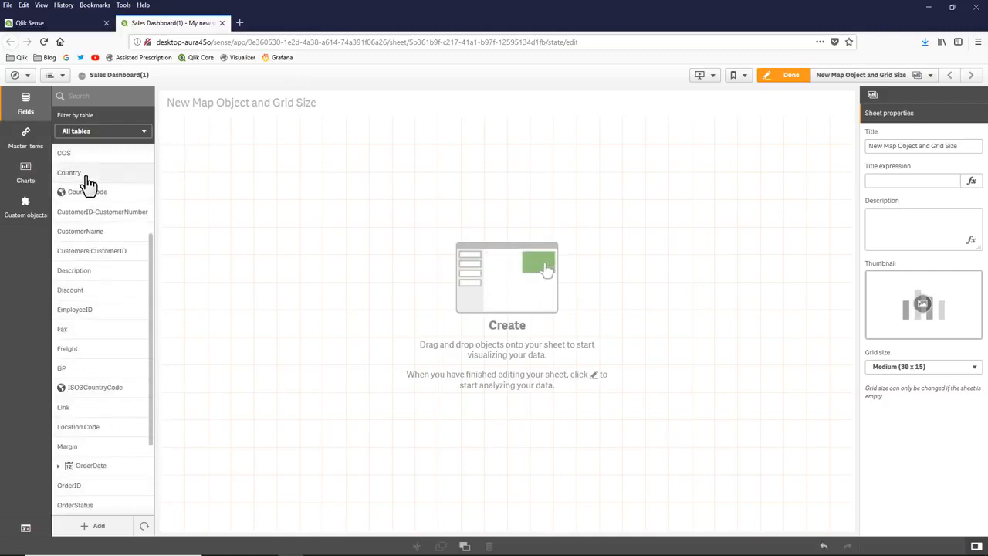
{"action": "left_click_drag", "start_coordinate": [88, 174], "coordinate": [457, 270]}
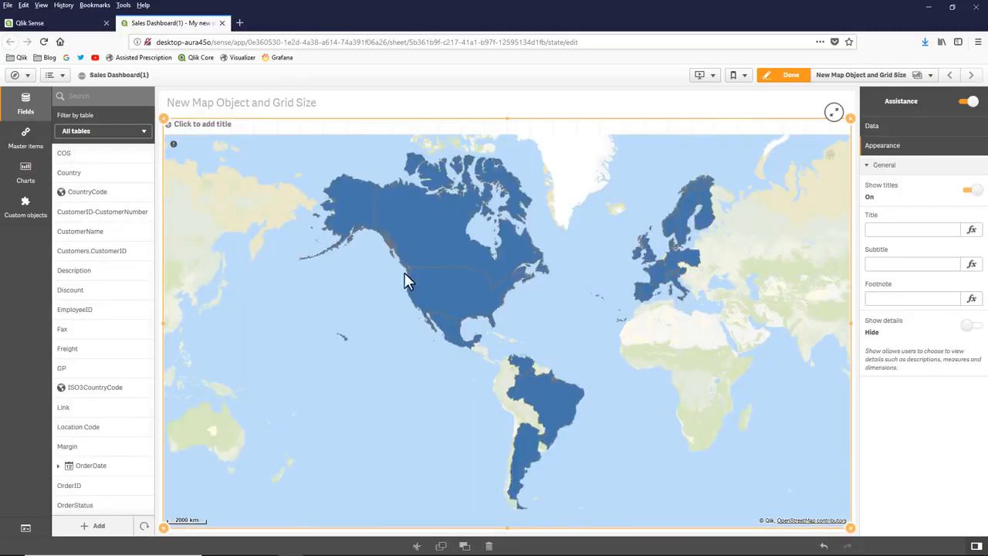
{"action": "scroll", "coordinate": [104, 466], "scroll_direction": "down", "scroll_amount": 3}
{"action": "left_click_drag", "start_coordinate": [92, 468], "coordinate": [501, 395]}
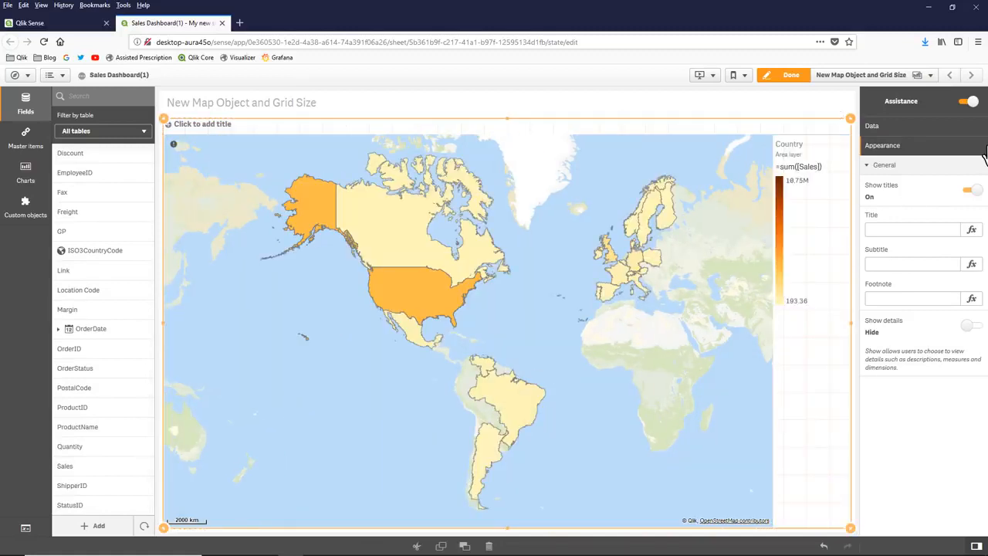
- Turn off chart assistance for the map and add the City field as a new point layer
{"action": "left_click", "coordinate": [970, 102]}
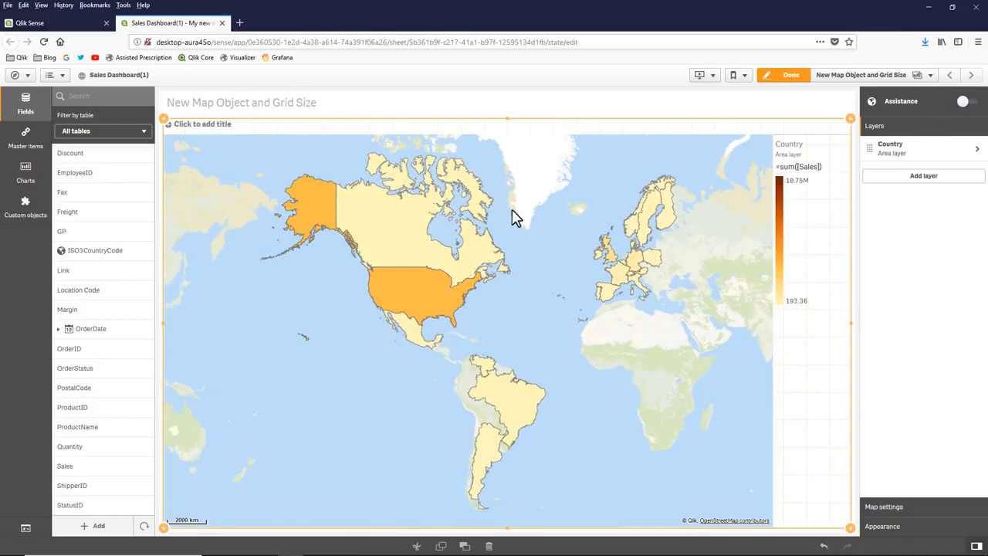
{"action": "scroll", "coordinate": [91, 291], "scroll_direction": "up", "scroll_amount": 5}
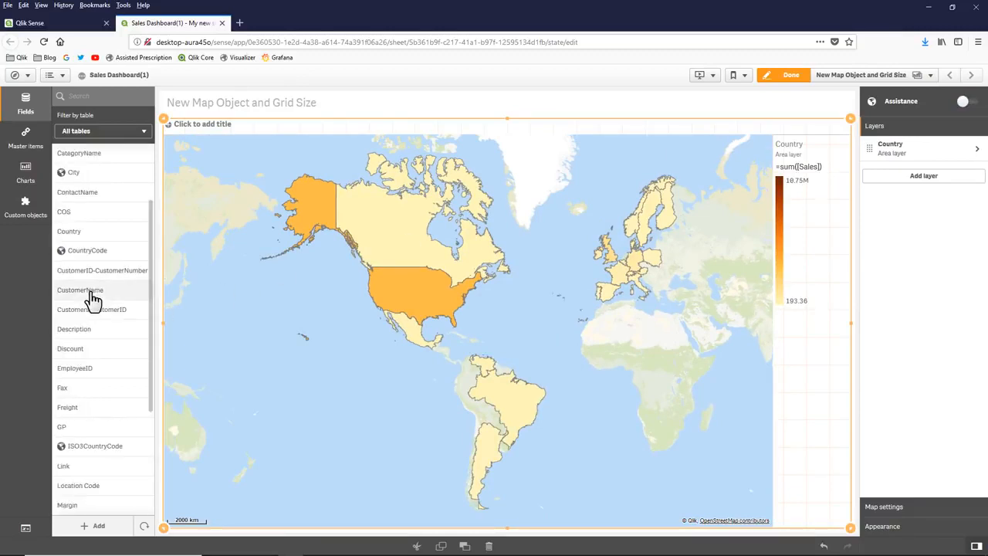
{"action": "left_click_drag", "start_coordinate": [85, 251], "coordinate": [446, 315]}
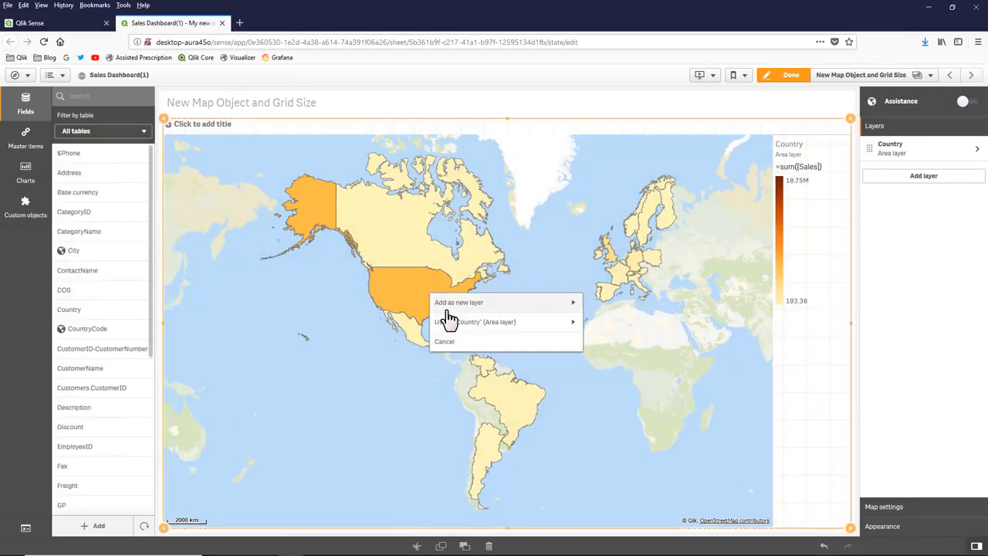
{"action": "left_click", "coordinate": [502, 304]}
{"action": "left_click", "coordinate": [509, 324]}
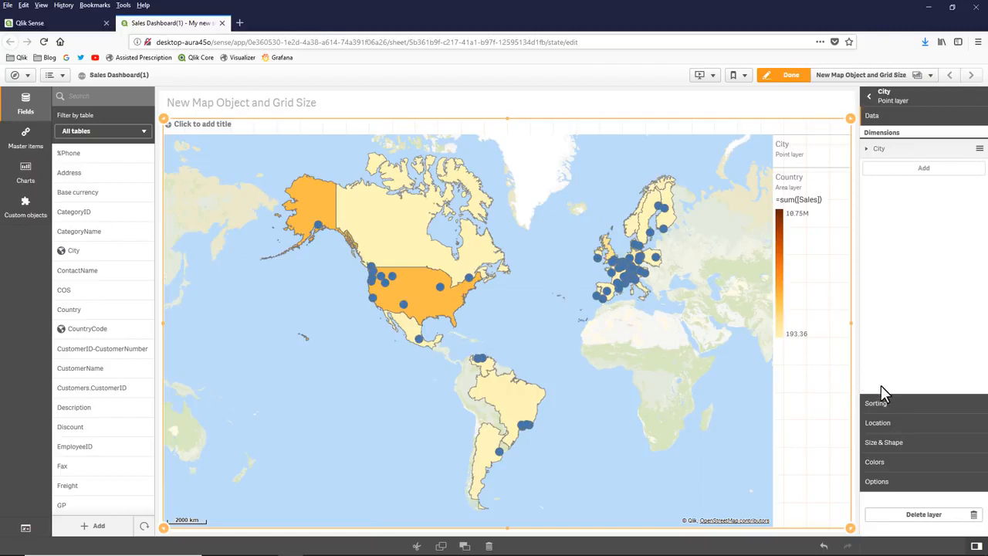
- Review the data settings of the City point layer and the Country area layer
{"action": "left_click", "coordinate": [896, 94]}
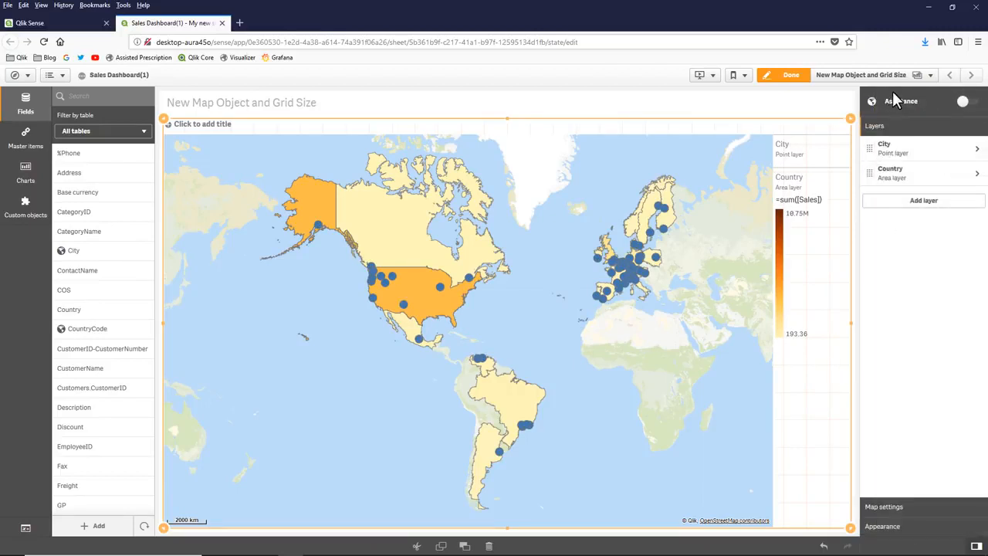
{"action": "left_click", "coordinate": [899, 154]}
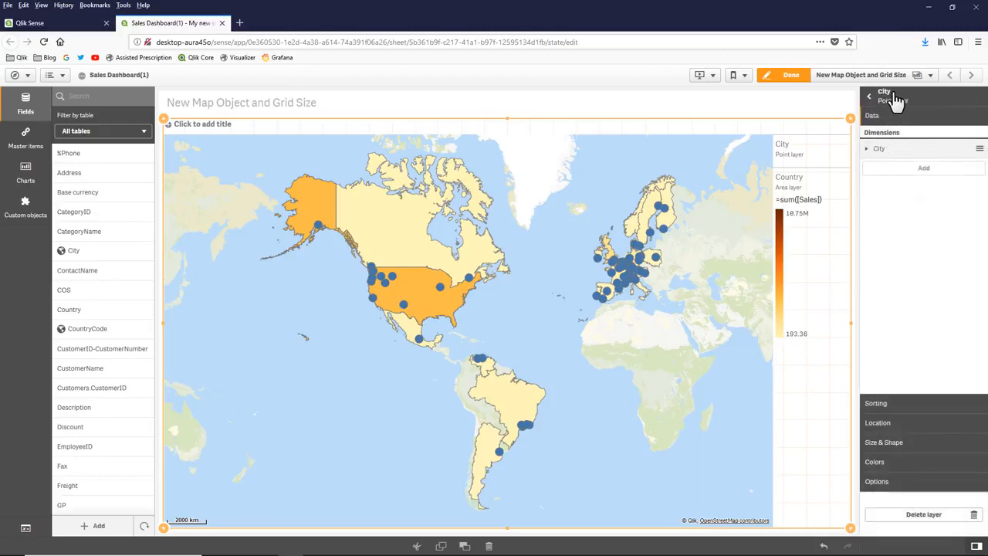
{"action": "left_click", "coordinate": [889, 99]}
{"action": "left_click", "coordinate": [904, 177]}
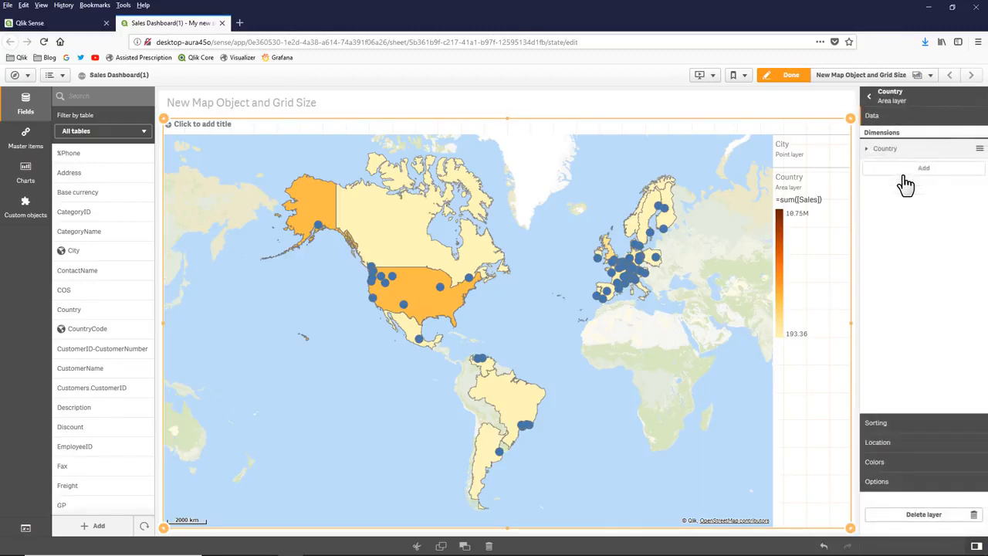
{"action": "left_click", "coordinate": [892, 99]}
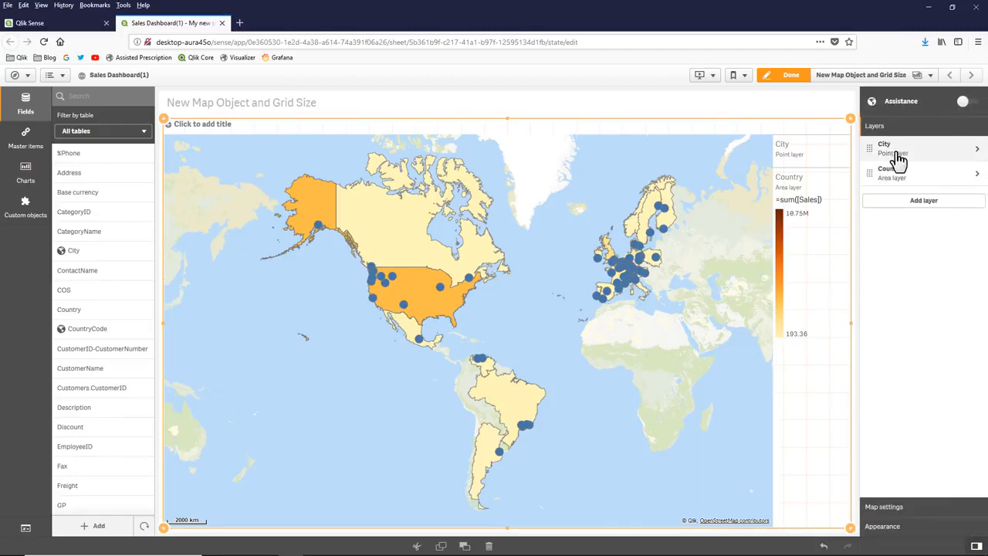
- Change the marker shape of the City point layer from bubbles to squares
{"action": "left_click", "coordinate": [899, 159]}
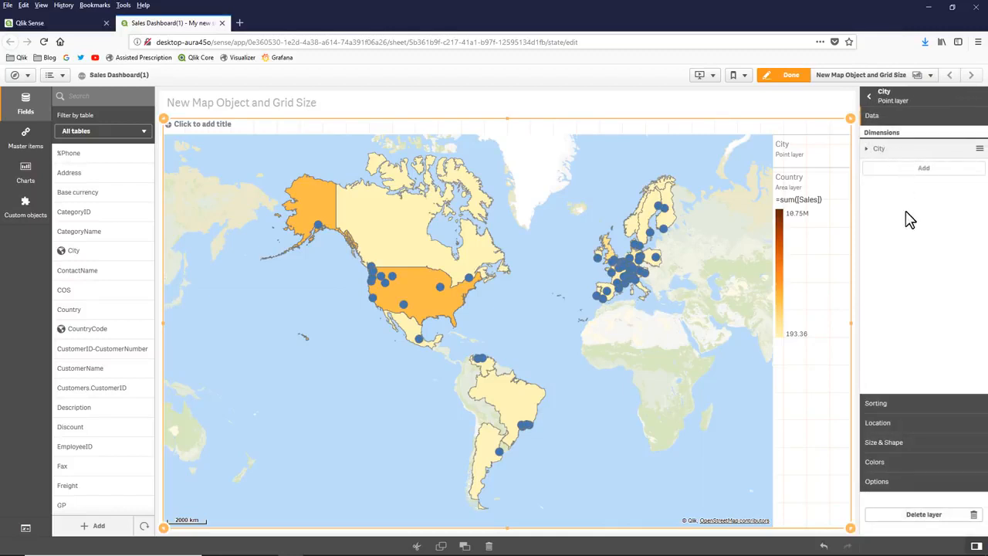
{"action": "left_click", "coordinate": [898, 444]}
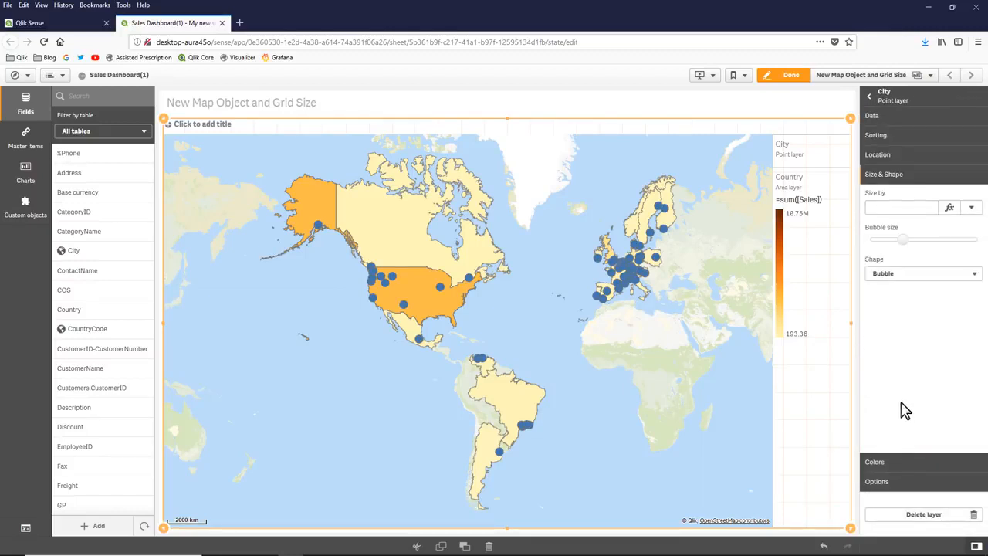
{"action": "left_click", "coordinate": [922, 275]}
{"action": "left_click", "coordinate": [917, 314]}
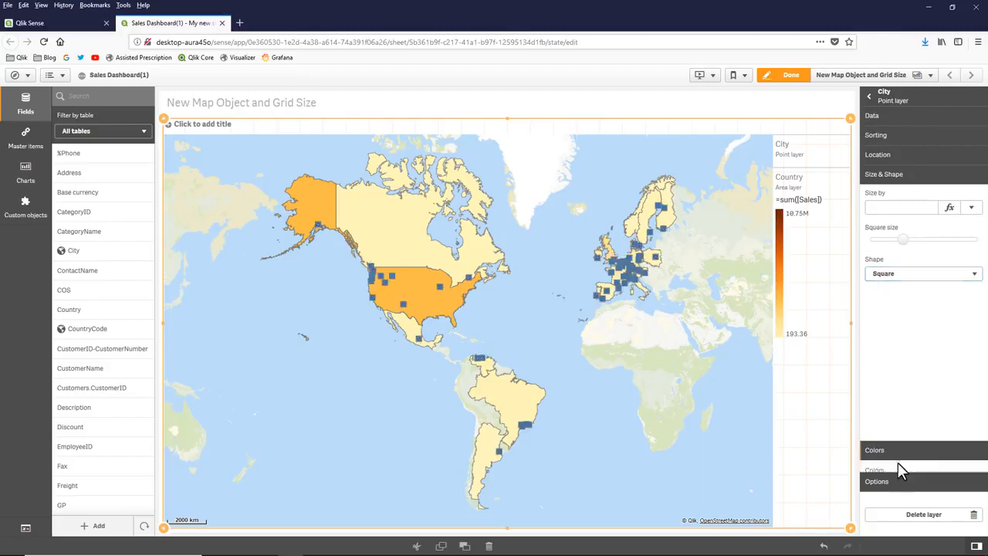
- Switch the City point layer to custom colors with a single orange-red color, #f93f17
{"action": "left_click", "coordinate": [897, 462]}
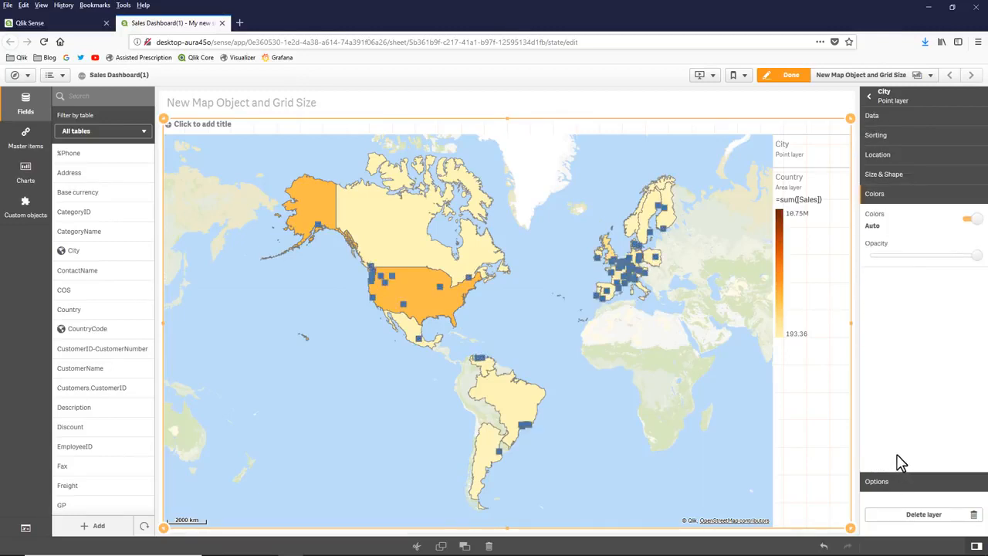
{"action": "left_click", "coordinate": [969, 219]}
{"action": "left_click", "coordinate": [969, 270]}
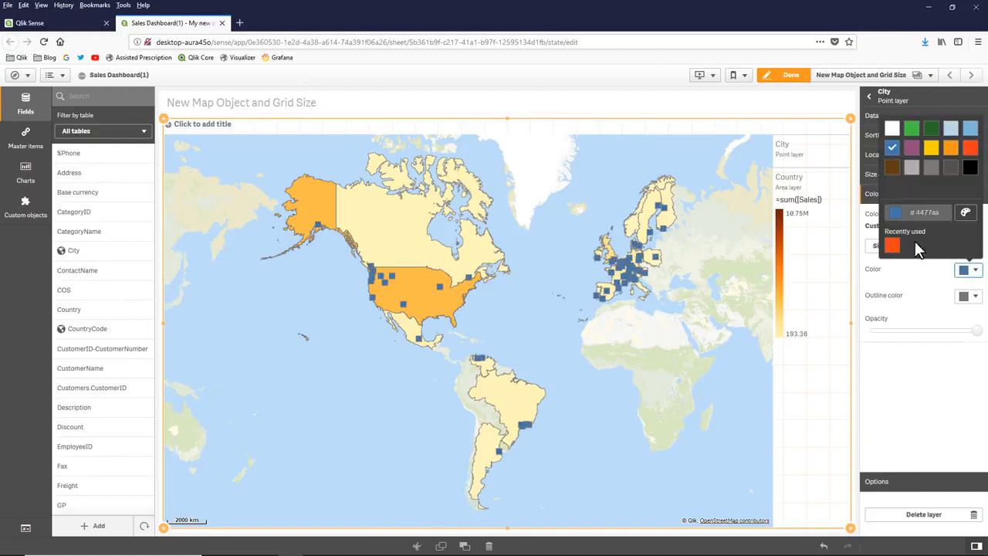
{"action": "left_click", "coordinate": [891, 245]}
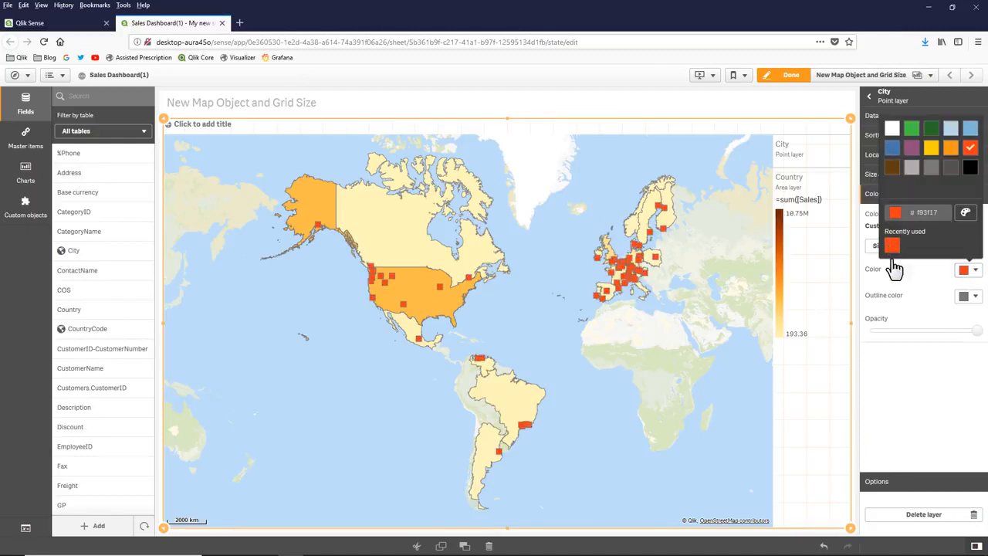
{"action": "left_click", "coordinate": [898, 373]}
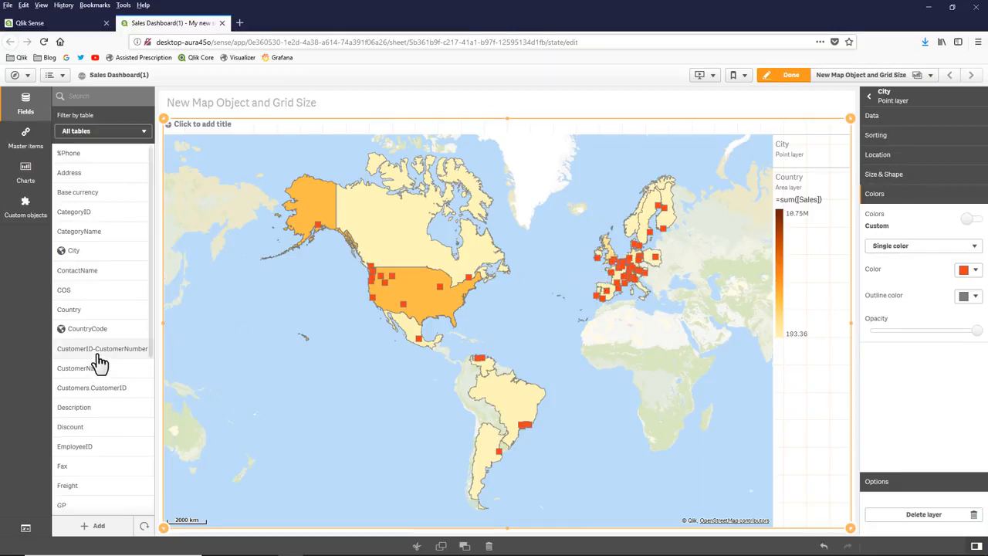
- Add the ProductID field to the City point layer and size its points by Count(ProductID)
{"action": "scroll", "coordinate": [89, 401], "scroll_direction": "down", "scroll_amount": 3}
{"action": "scroll", "coordinate": [86, 416], "scroll_direction": "down", "scroll_amount": 3}
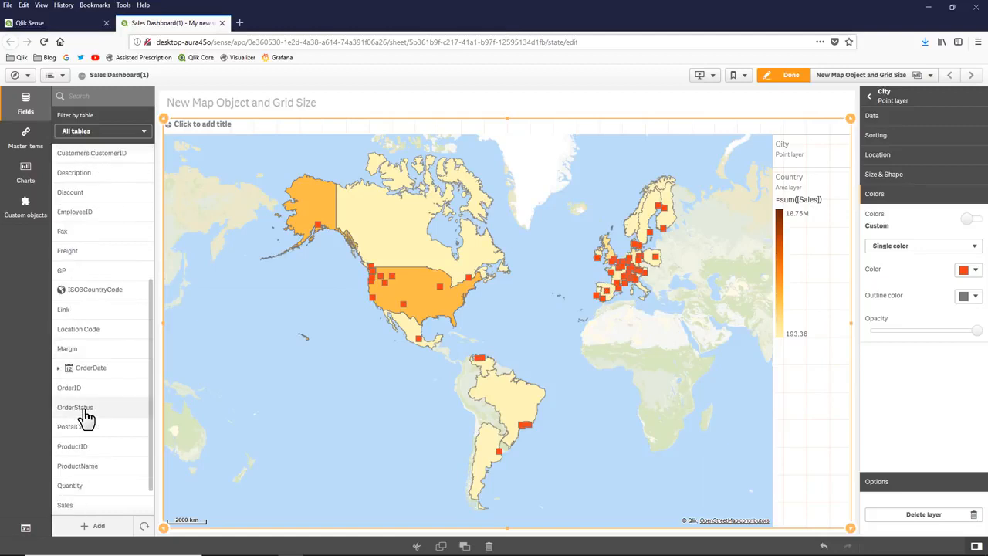
{"action": "left_click_drag", "start_coordinate": [83, 448], "coordinate": [425, 332]}
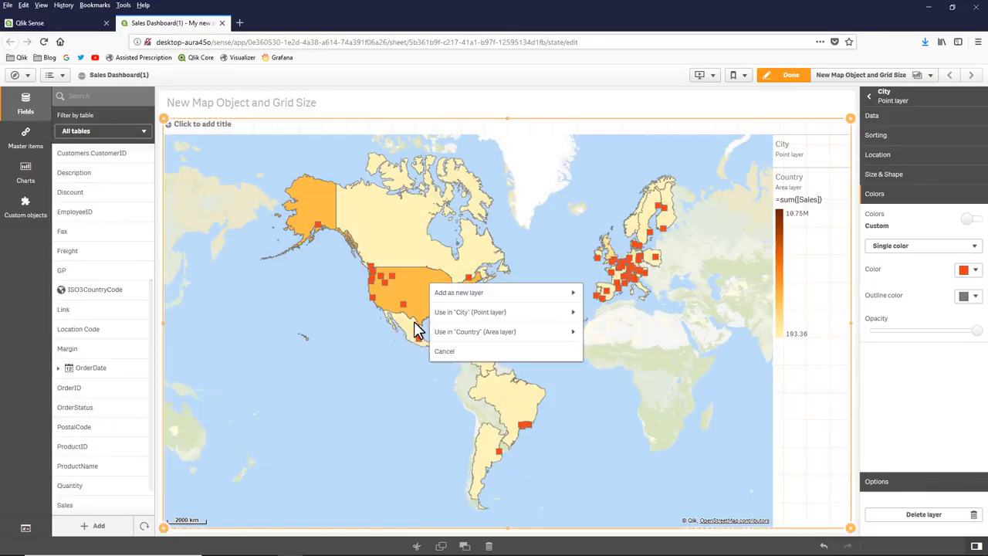
{"action": "left_click", "coordinate": [497, 315]}
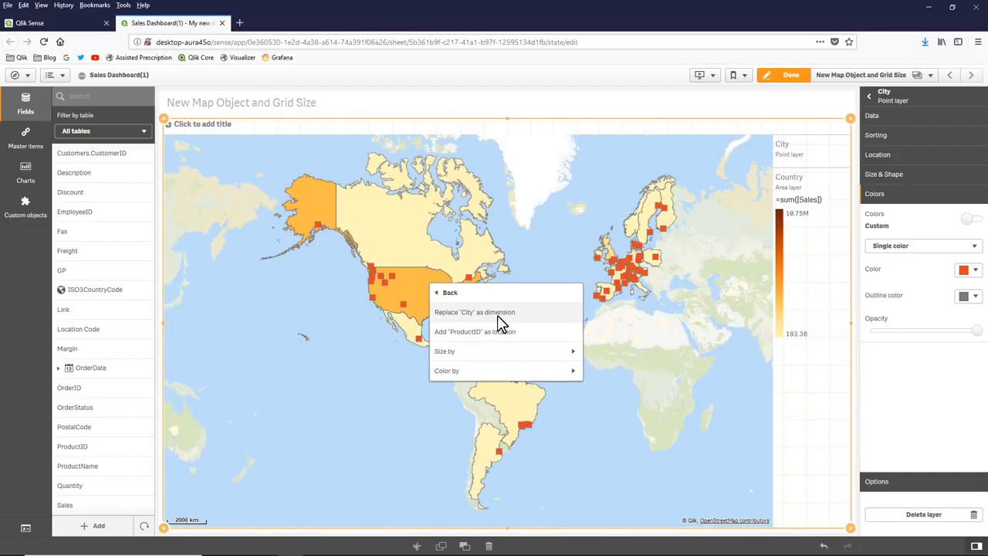
{"action": "left_click", "coordinate": [524, 351]}
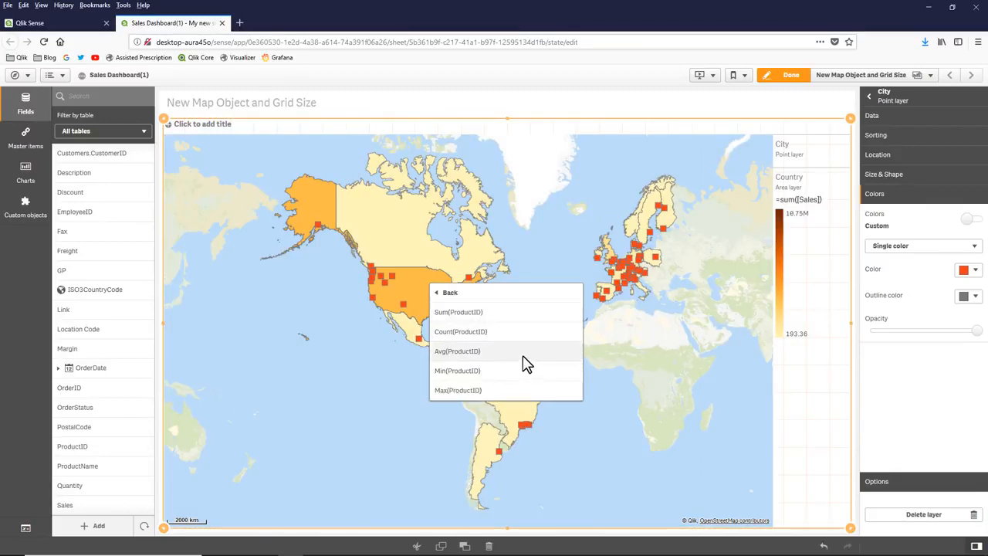
{"action": "left_click", "coordinate": [522, 334]}
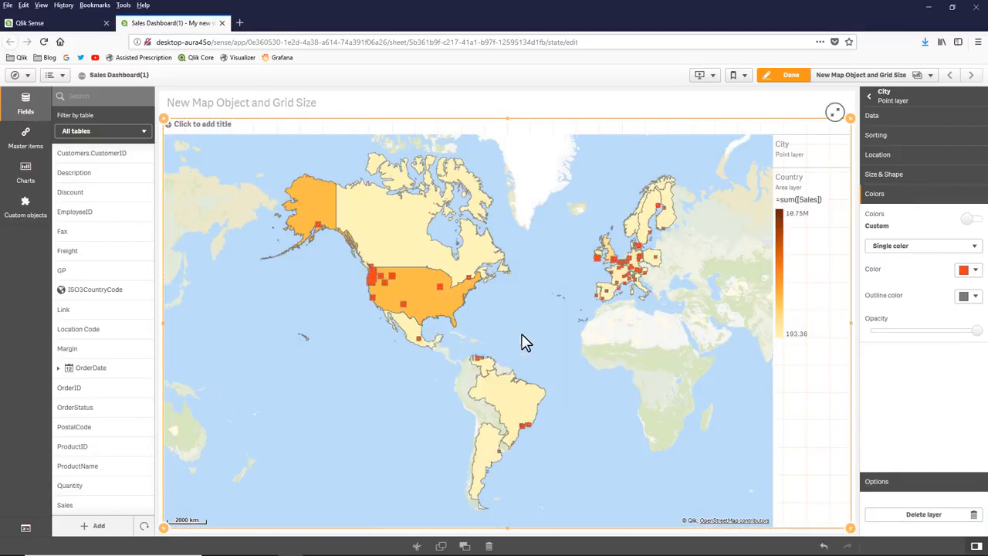
- Leave sheet editing to inspect the product count details of city points in the United States, and return to edit mode
{"action": "left_click", "coordinate": [793, 76]}
{"action": "scroll", "coordinate": [416, 307], "scroll_direction": "up", "scroll_amount": 3}
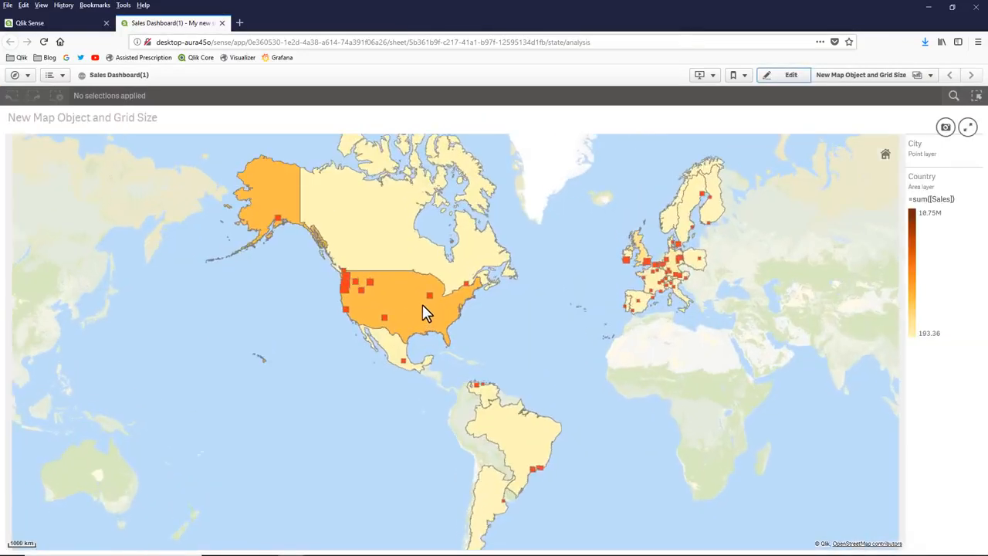
{"action": "mouse_move", "coordinate": [433, 297]}
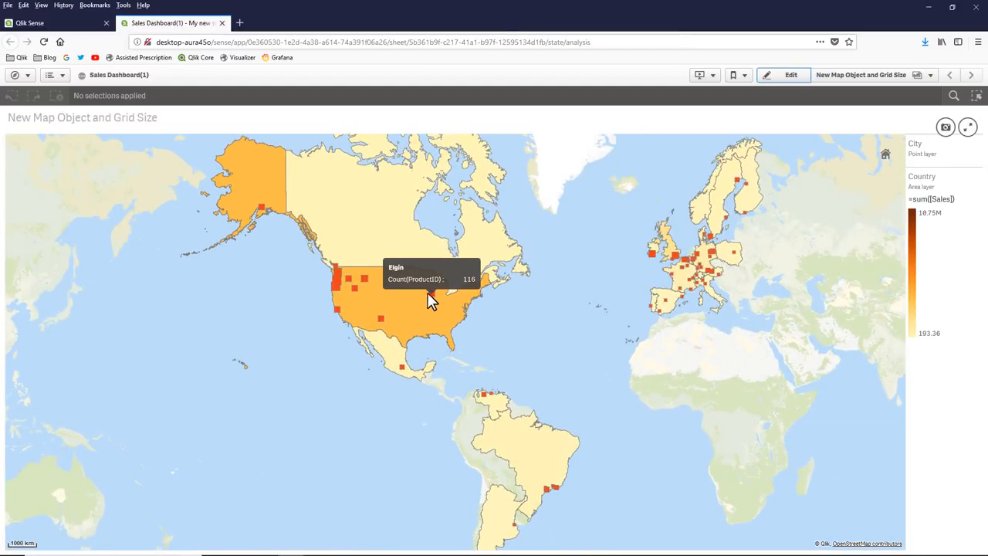
{"action": "mouse_move", "coordinate": [402, 293]}
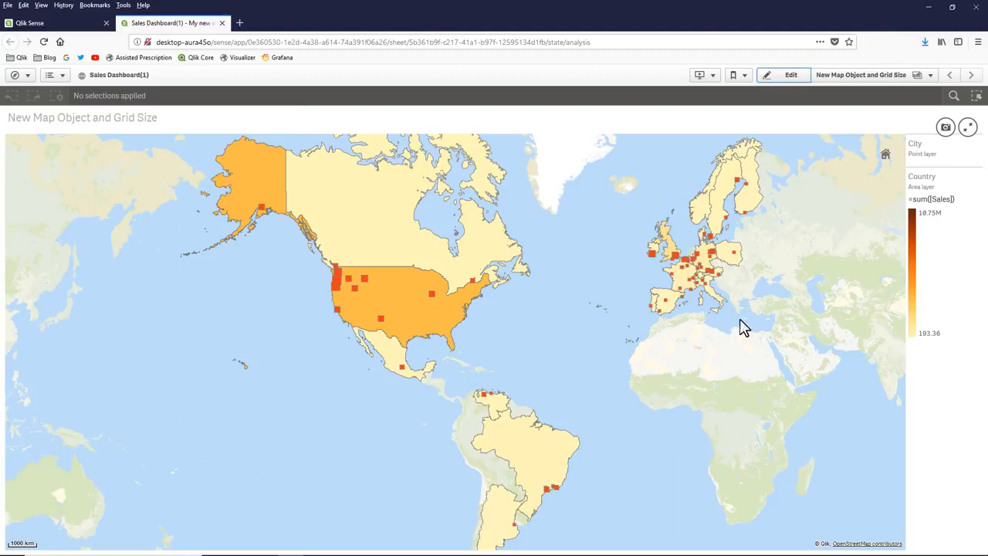
{"action": "left_click", "coordinate": [789, 77]}
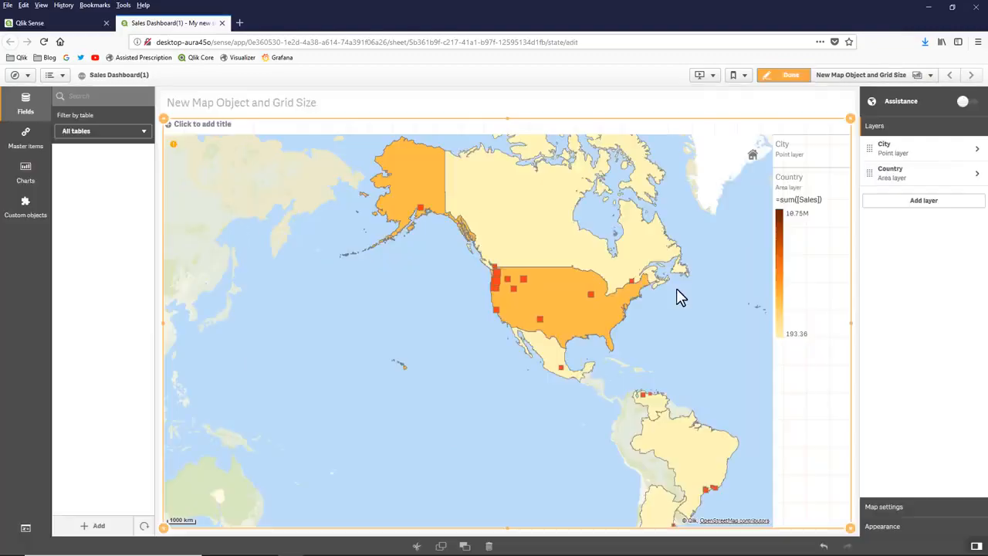